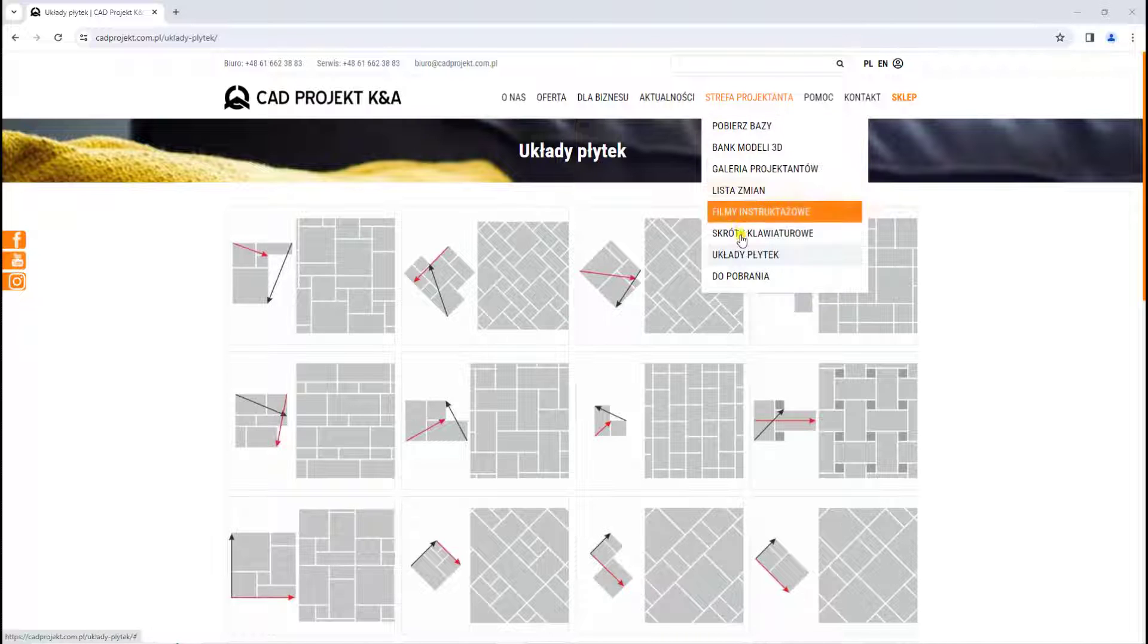
Reload CAD Projekt's 'Układy płytek' page and scroll through the tile layout pattern thumbnails.
click(742, 258)
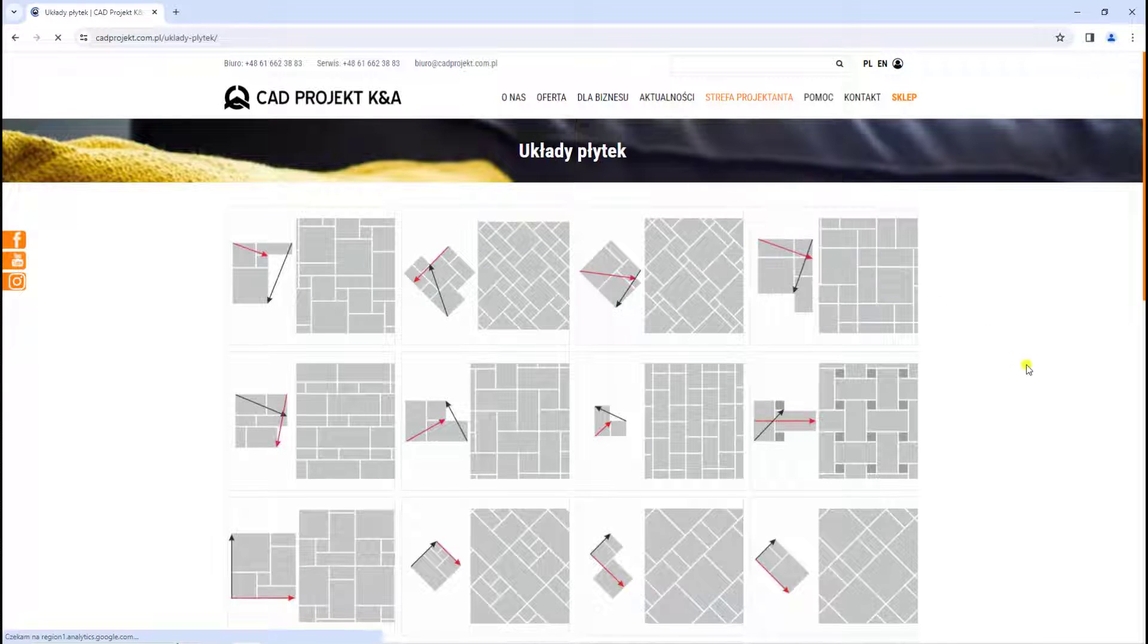
scroll(1044, 381, down, 1)
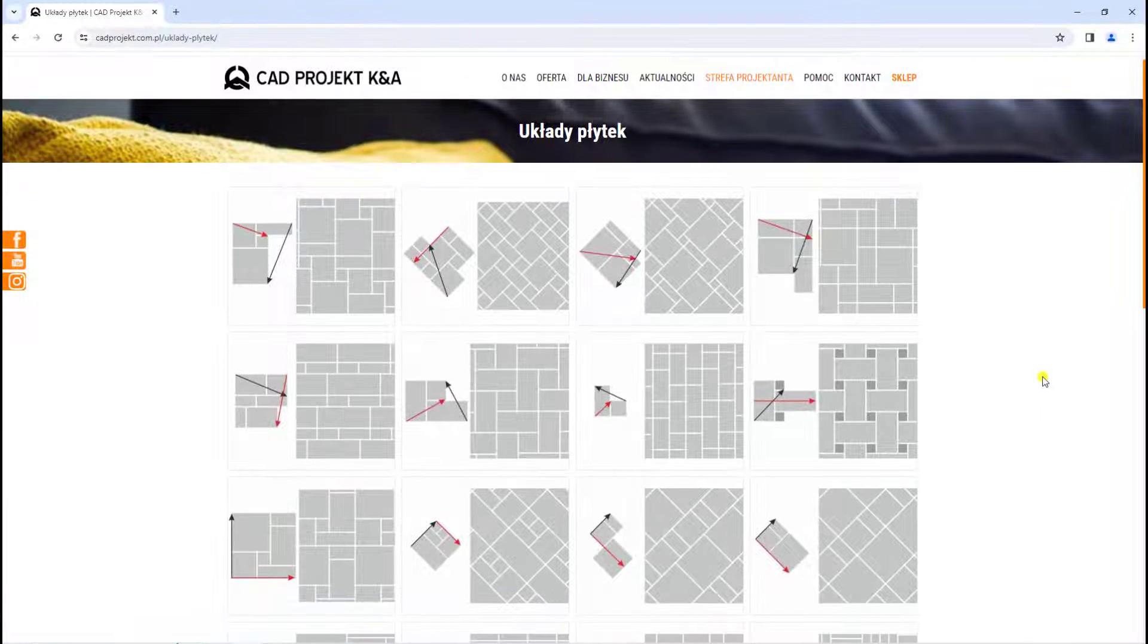
scroll(1044, 380, down, 1)
scroll(1044, 381, down, 1)
scroll(1043, 381, down, 1)
scroll(1044, 381, down, 1)
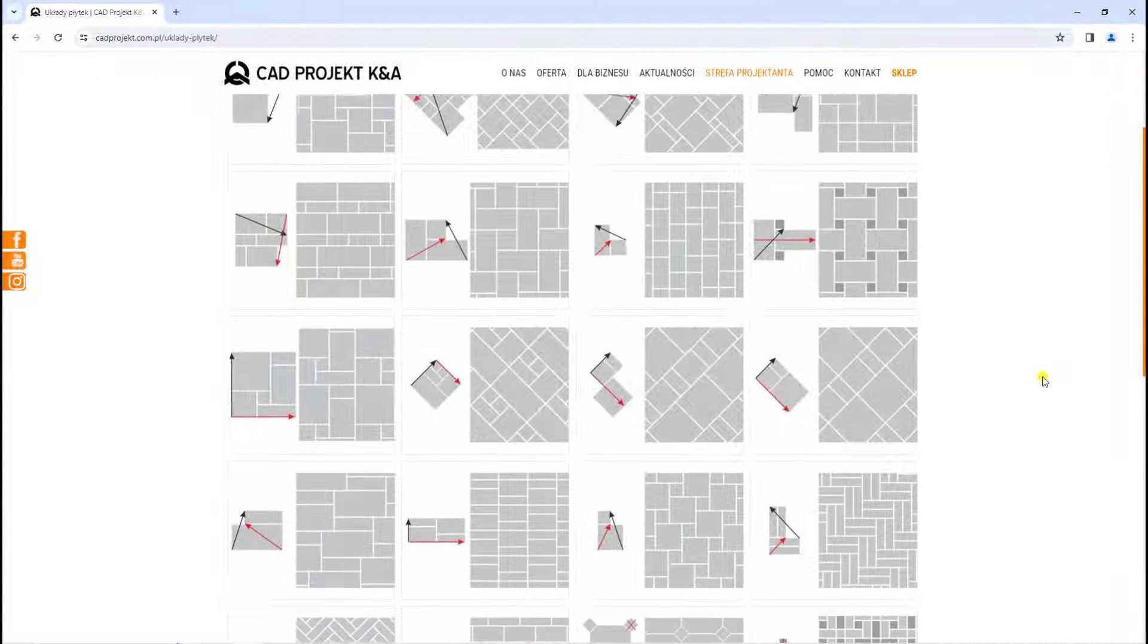
scroll(1044, 380, down, 1)
scroll(1041, 380, down, 2)
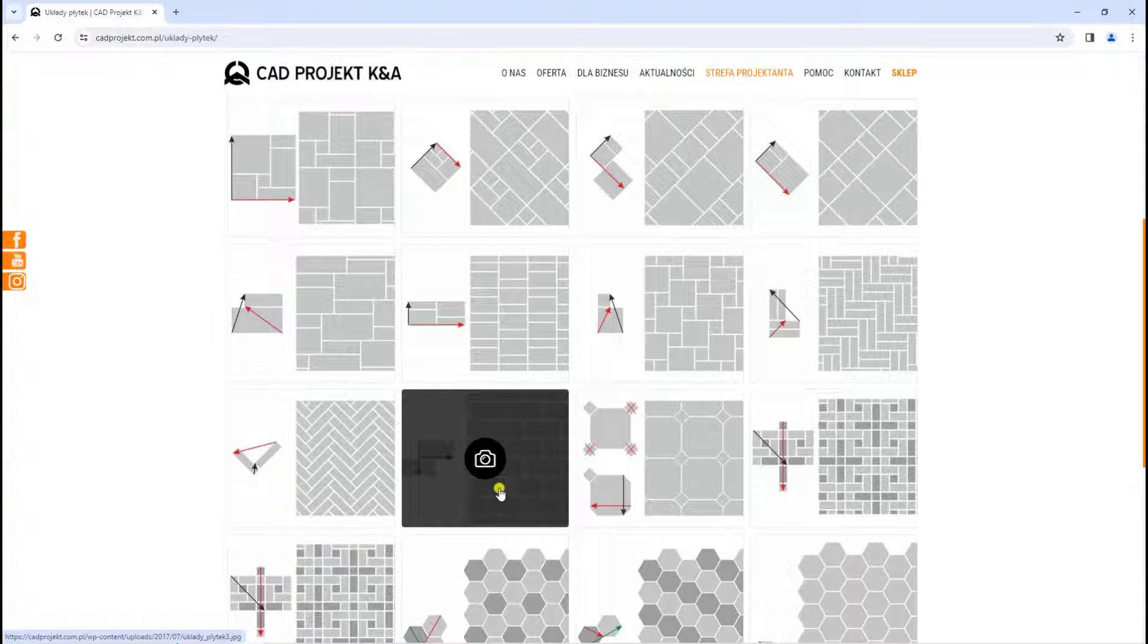
Return to CAD Decor PRO, select the room's back wall and show the 'Wstaw płytkę' options.
click(1080, 12)
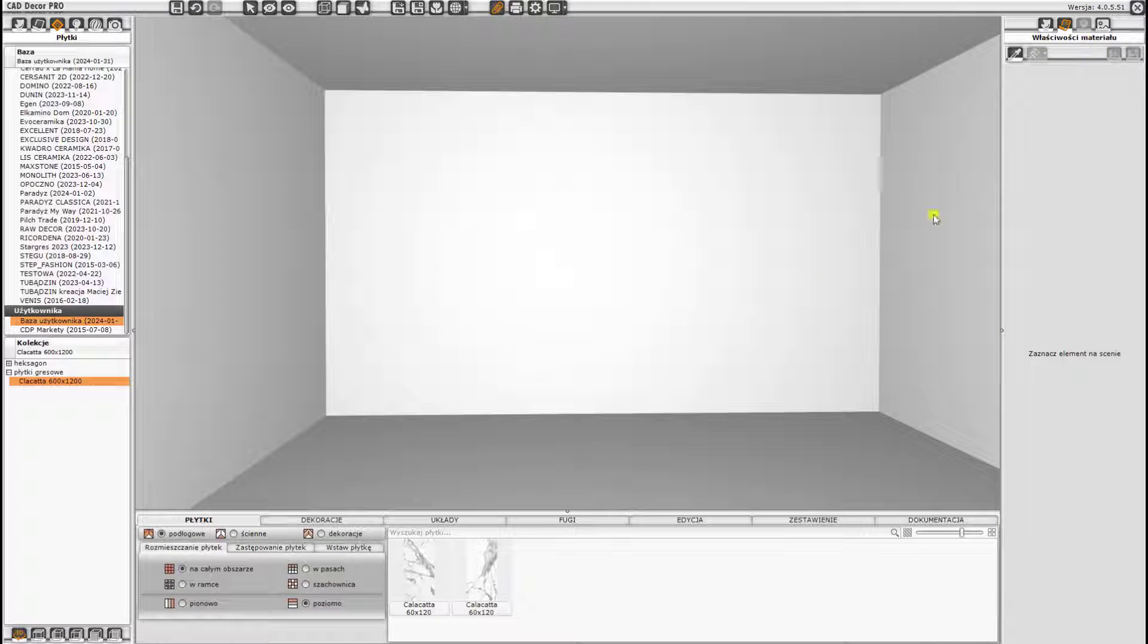
click(644, 327)
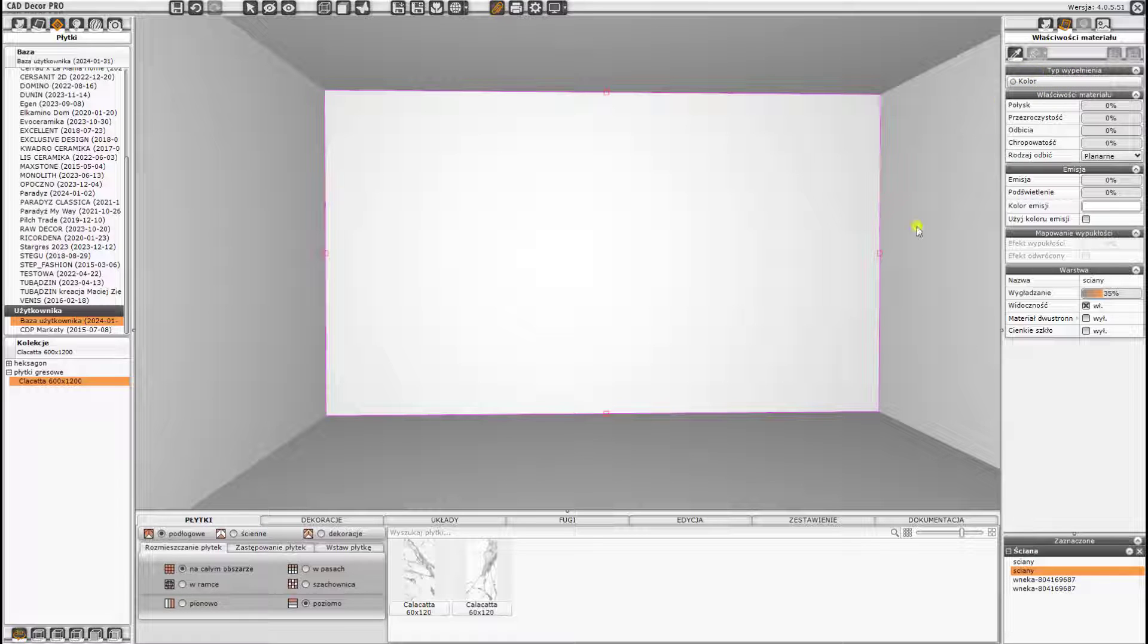
click(346, 548)
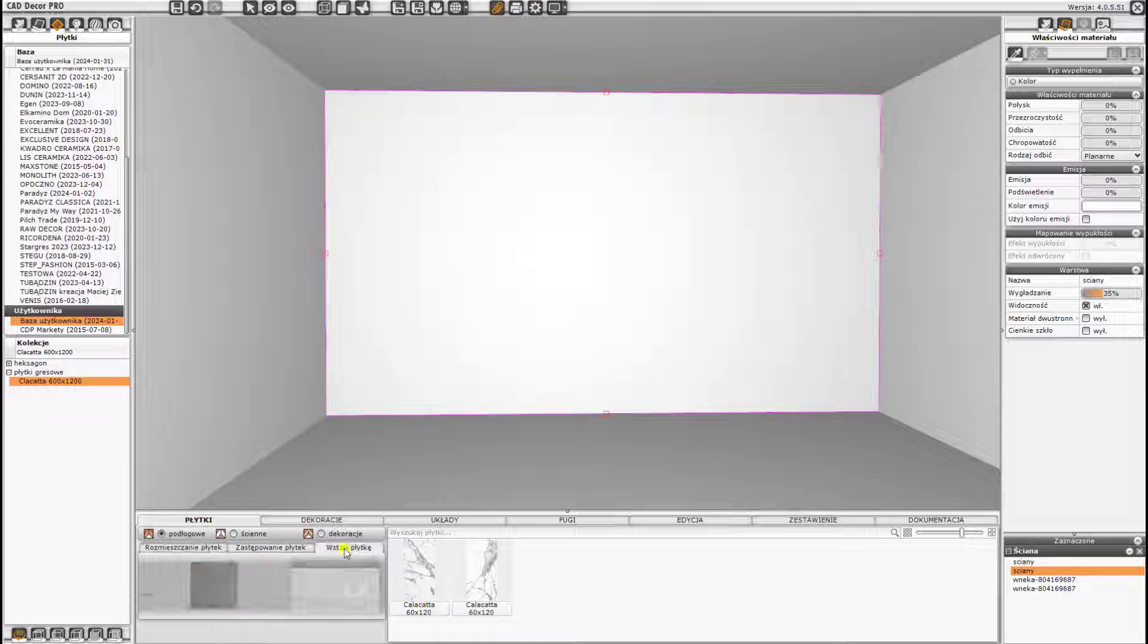
Pick the first Calacatta 60x120 tile with a 90° rotation angle so it lies horizontally.
click(680, 520)
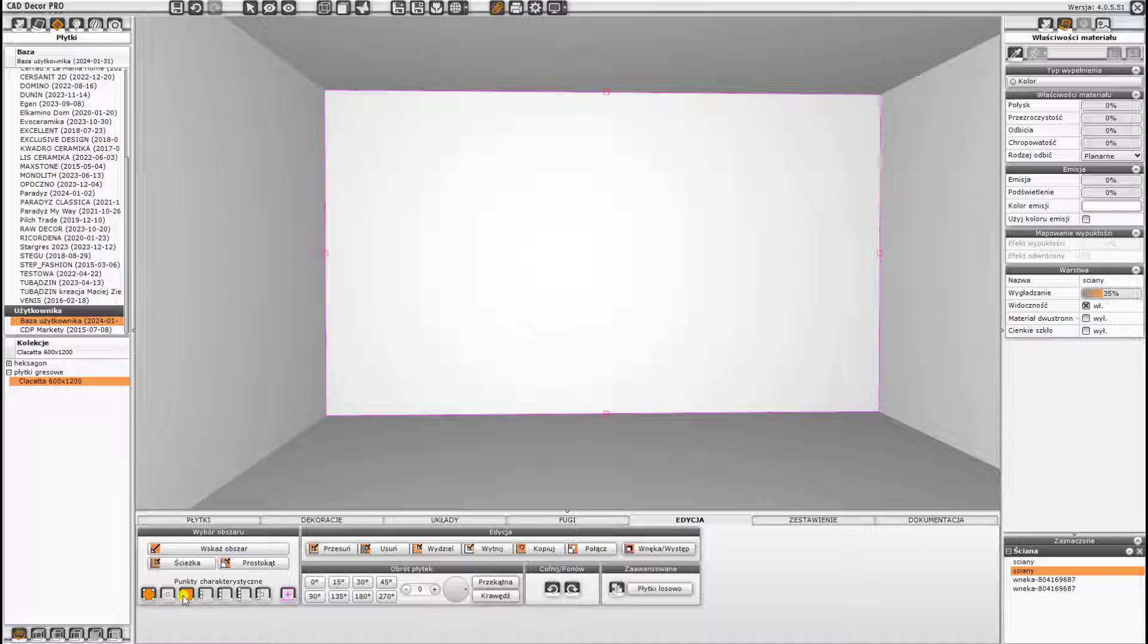
click(221, 520)
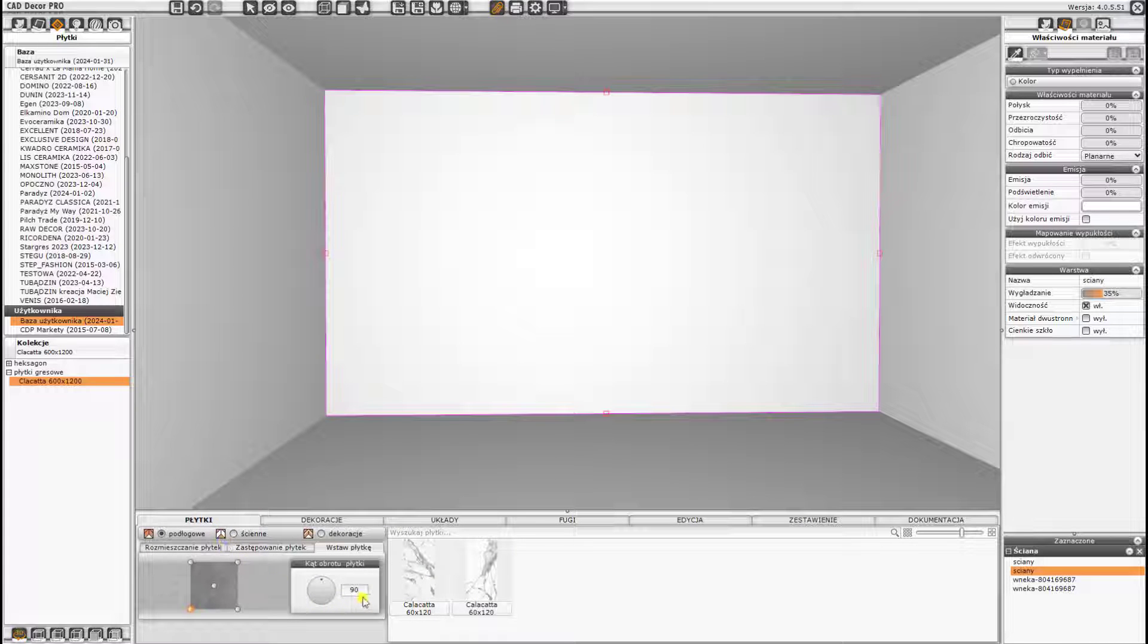
click(413, 591)
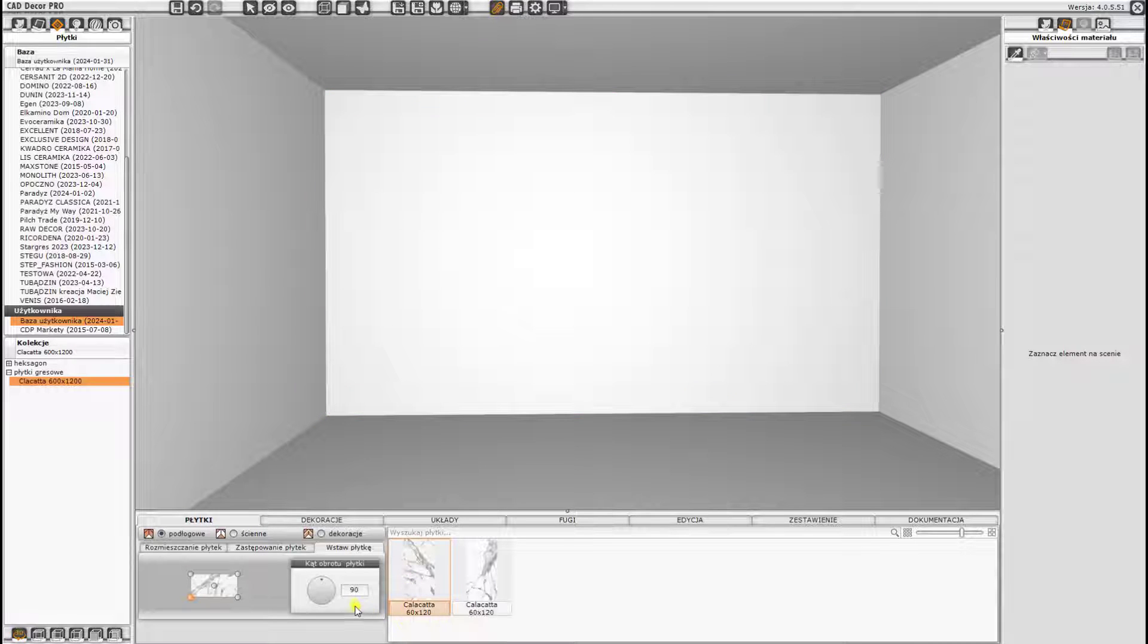
text(90)
Place one Calacatta tile mid-wall and a second above it, shifted half a tile right.
drag(417, 573, 483, 301)
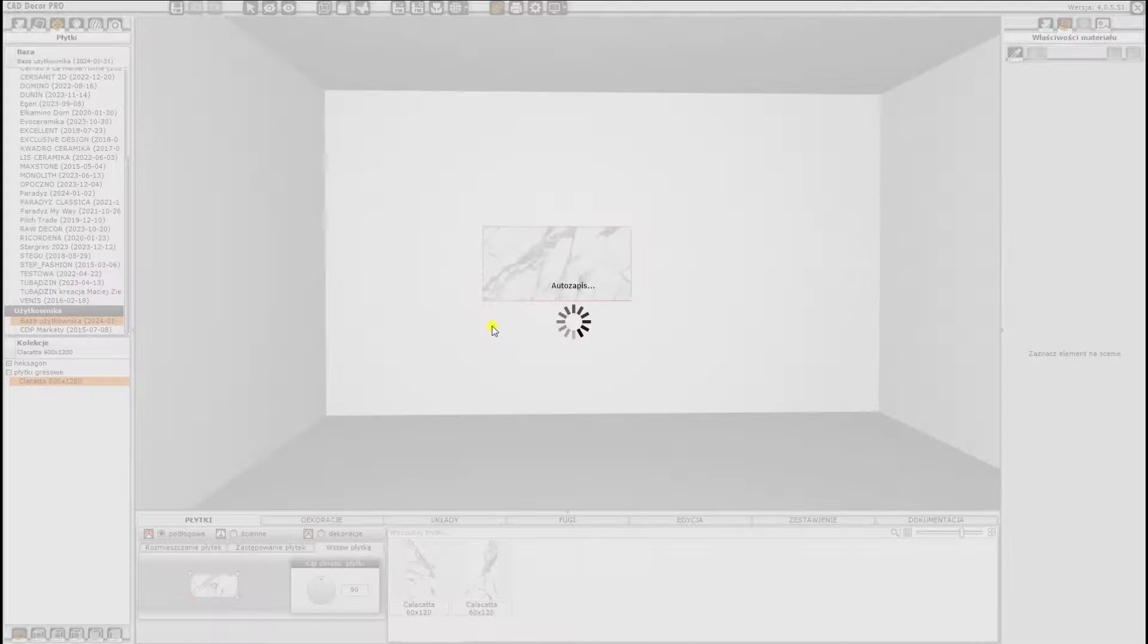
click(479, 546)
mouse_move(479, 546)
mouse_down()
mouse_move(569, 192)
mouse_move(558, 218)
mouse_up()
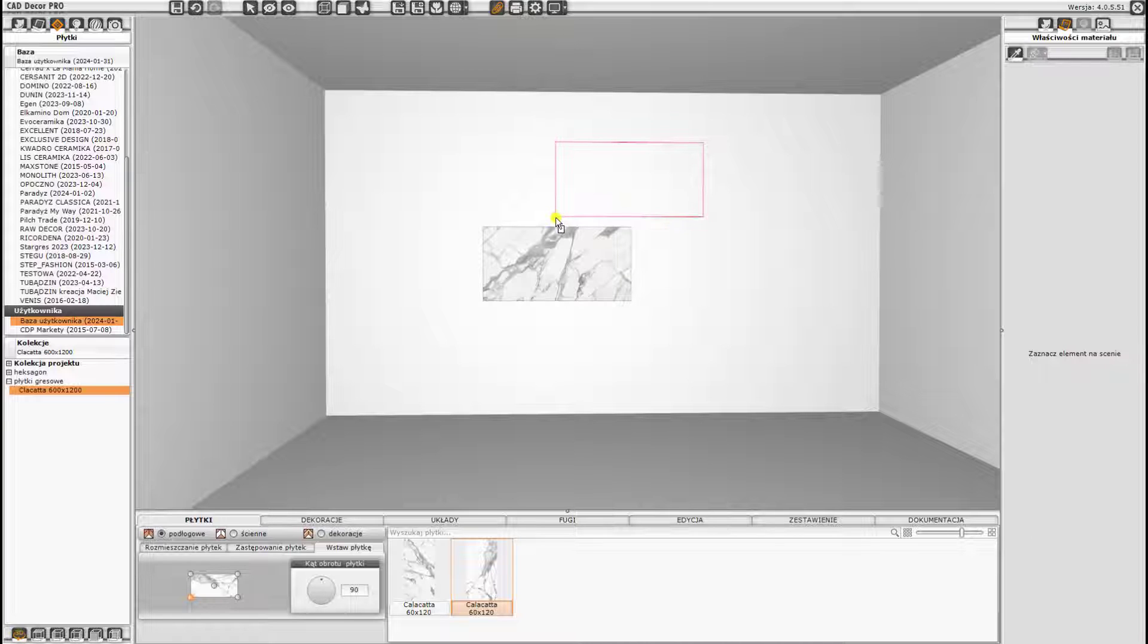
drag(557, 217, 558, 229)
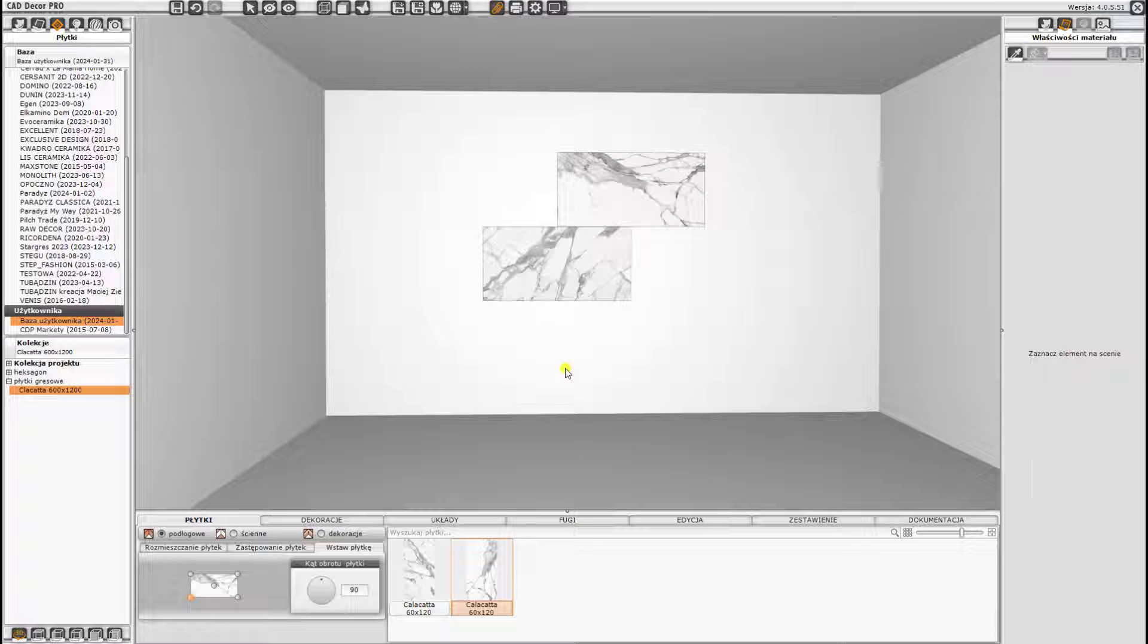
Define a layout on the back wall with X and Y repeat vectors on tile corners, then preview it.
click(450, 521)
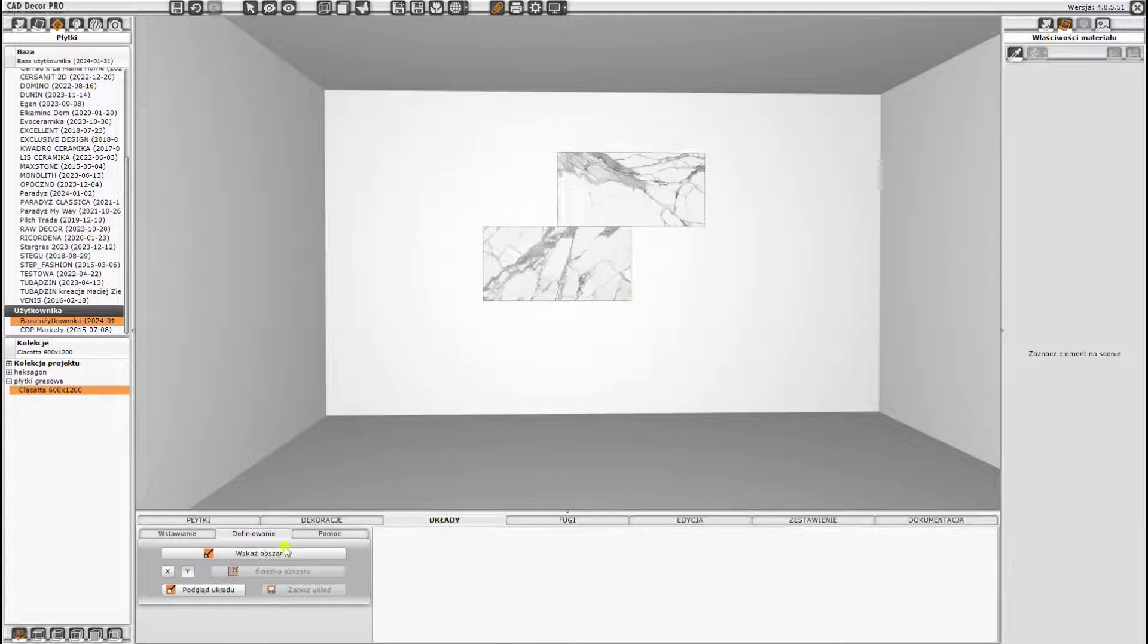
click(266, 554)
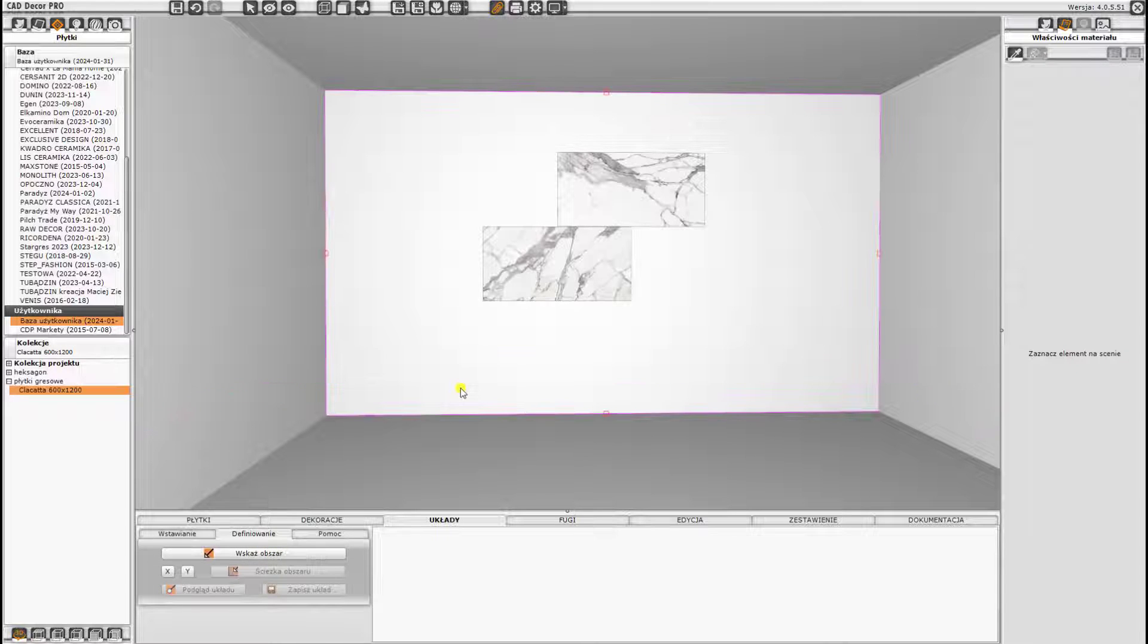
click(169, 571)
click(557, 300)
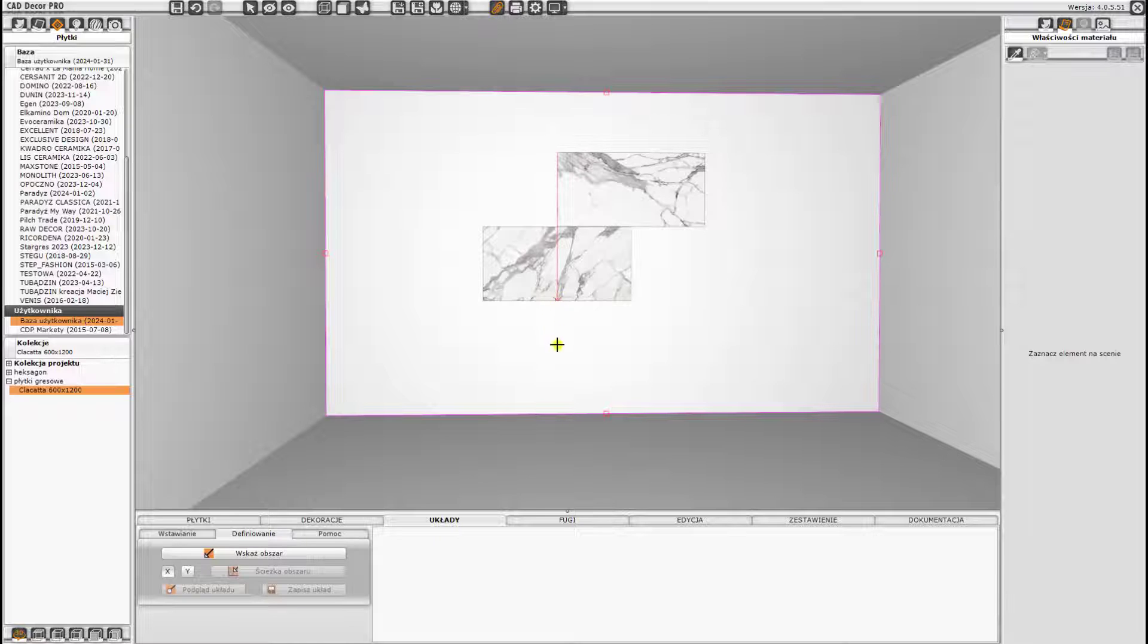
click(188, 571)
click(701, 228)
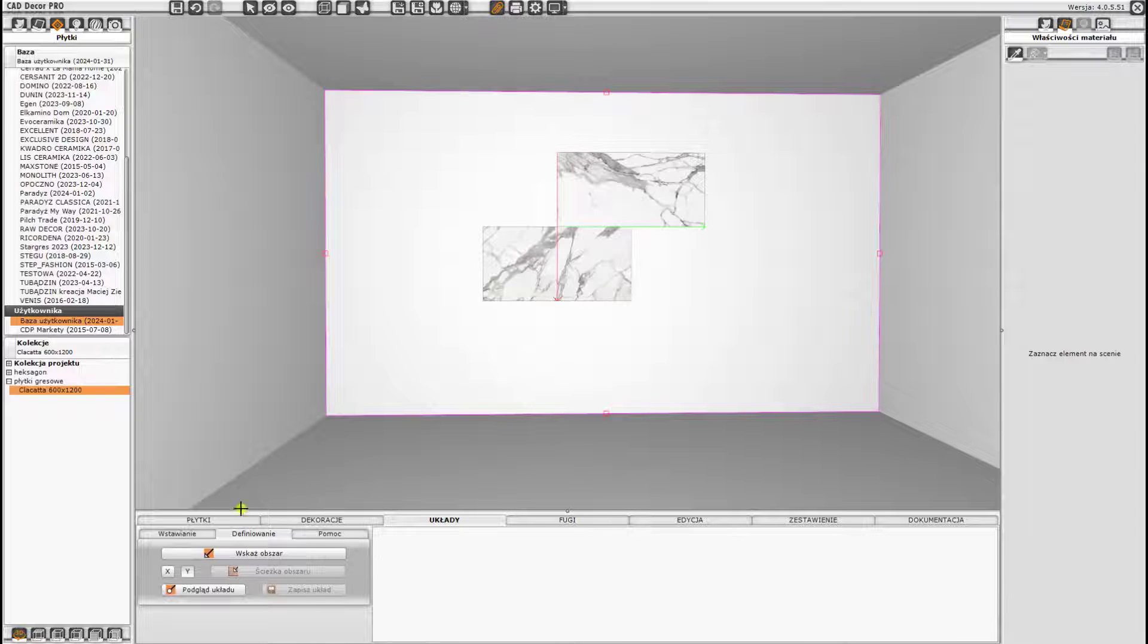
click(208, 590)
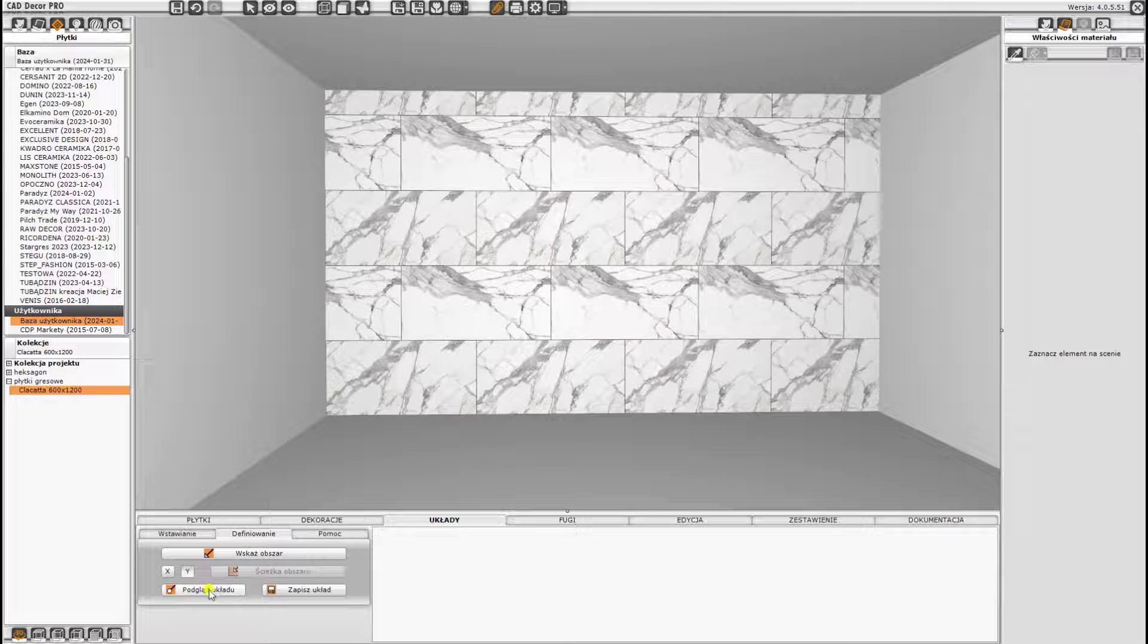
Save the two-tile staggered pattern as 'ukł 1' in the Calacatta 600x1200 collection.
click(304, 590)
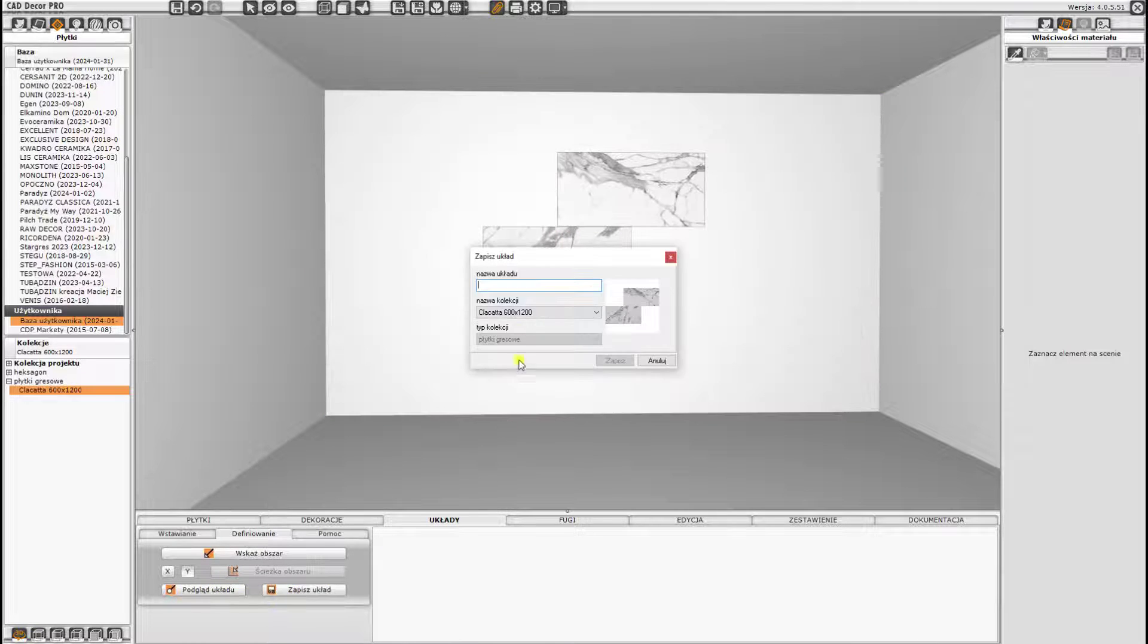
text(ukł 1)
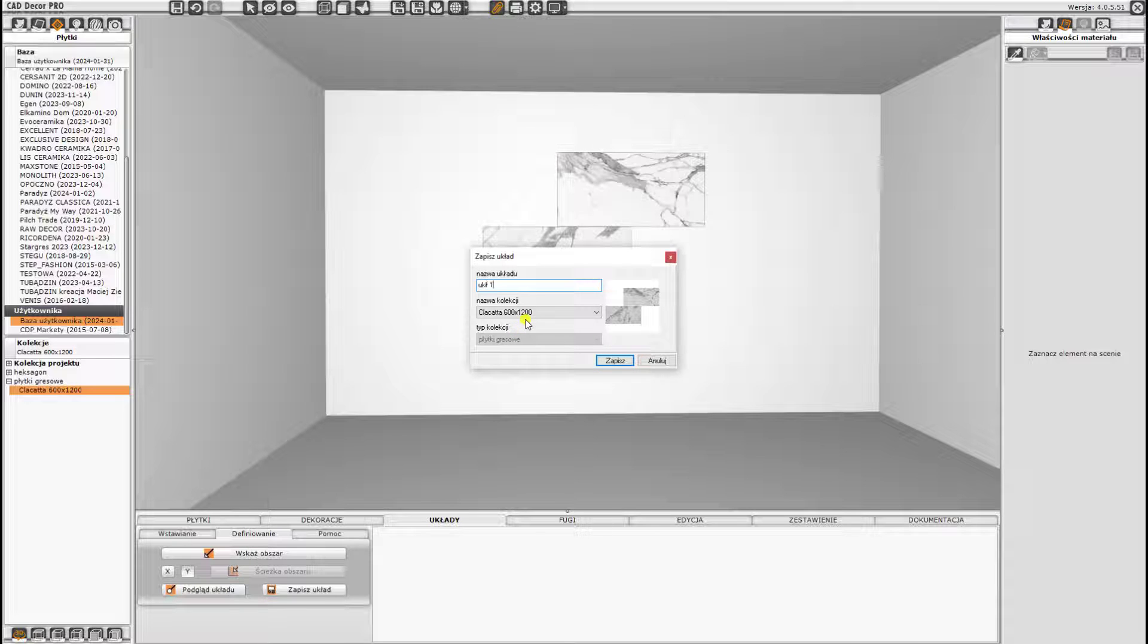
click(616, 360)
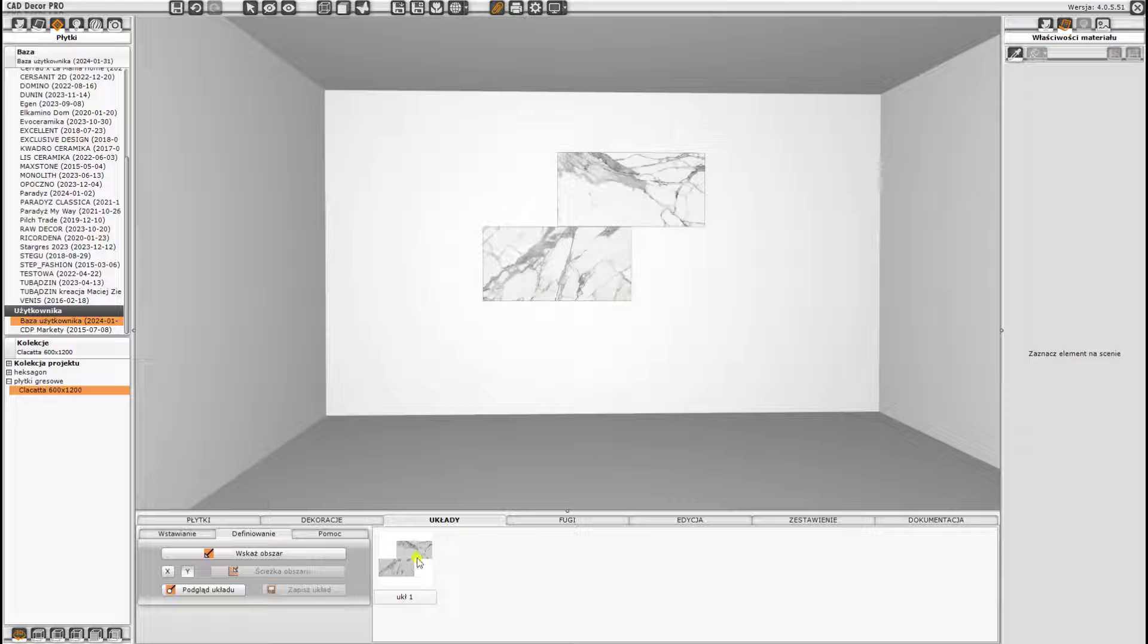
Delete all the placed sample tiles from the back wall.
click(613, 191)
right_click(613, 192)
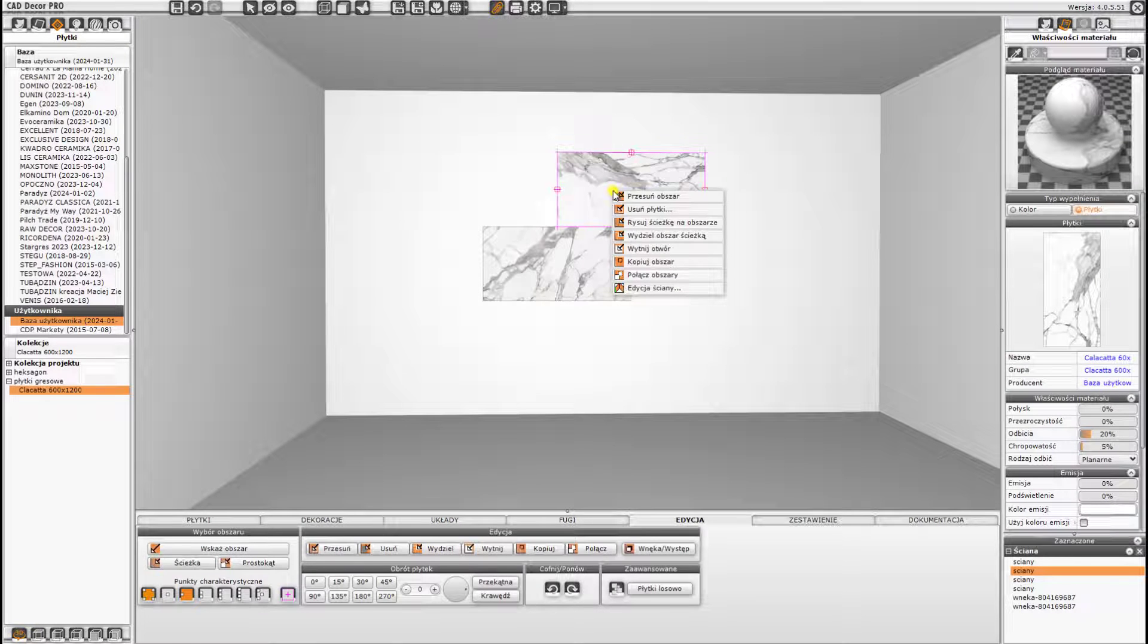
click(637, 209)
click(594, 310)
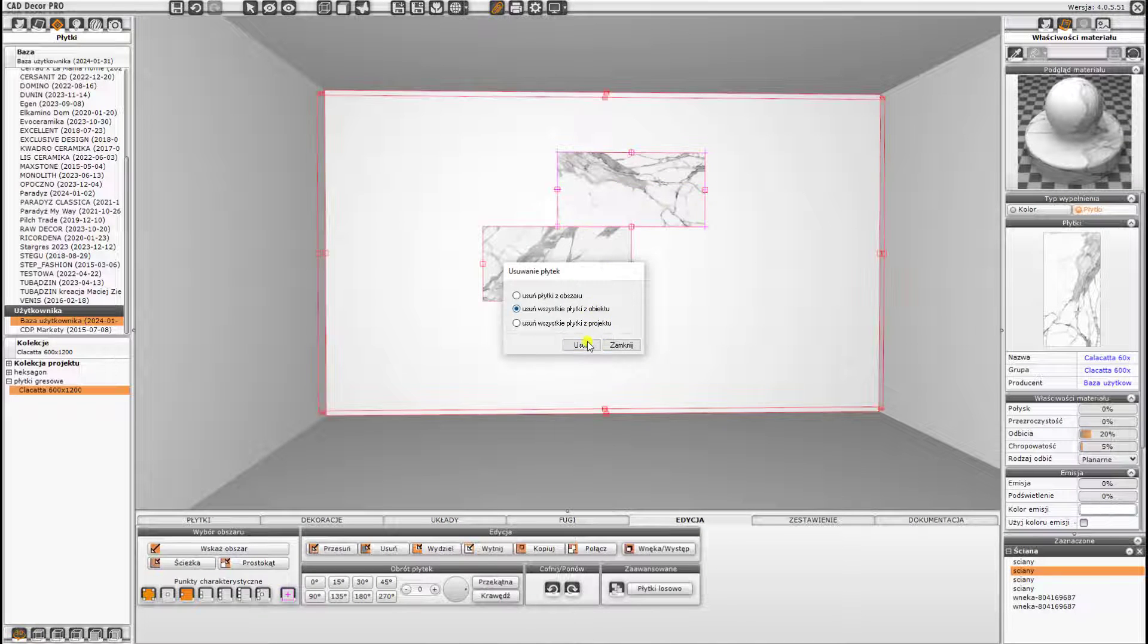
click(582, 345)
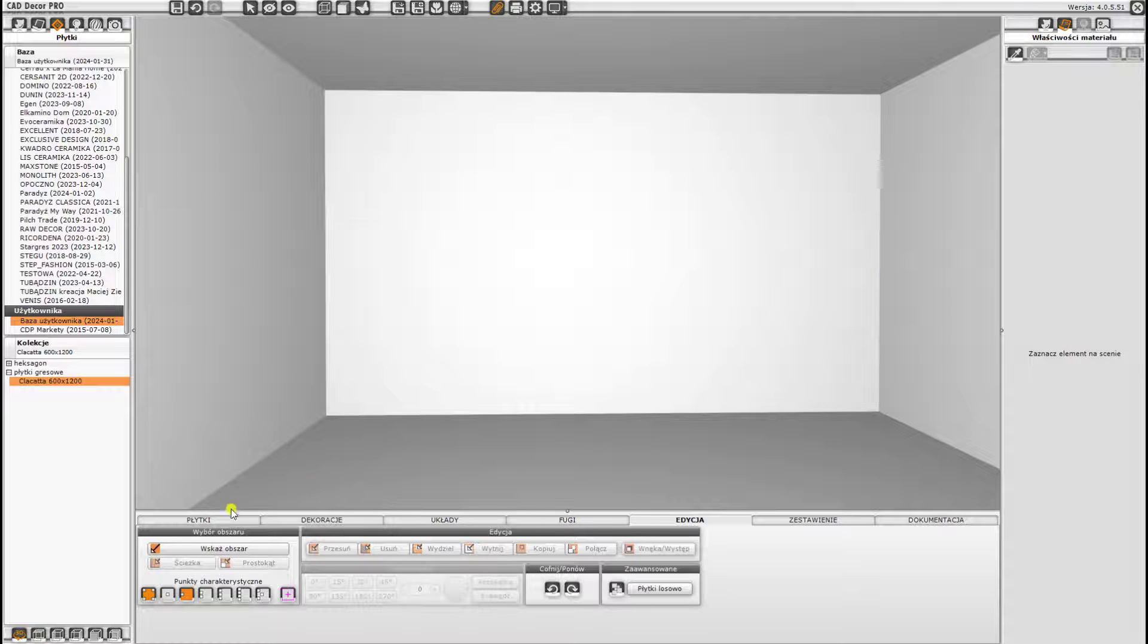
Cover the back wall and the floor with the saved 'ukł 1' layout.
click(406, 520)
click(409, 562)
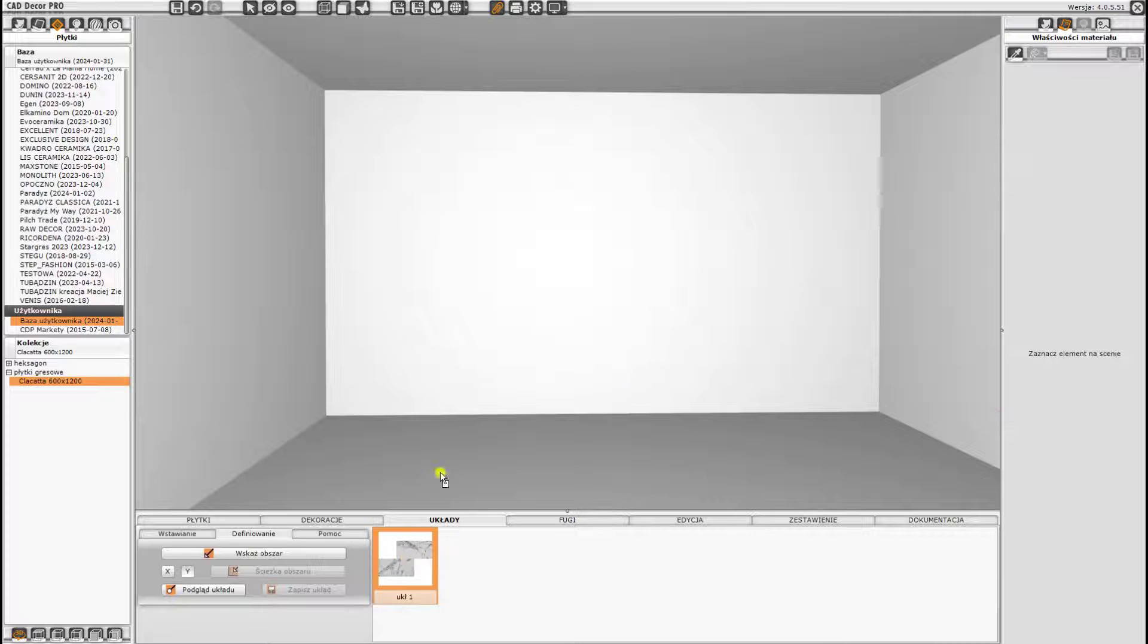
click(467, 400)
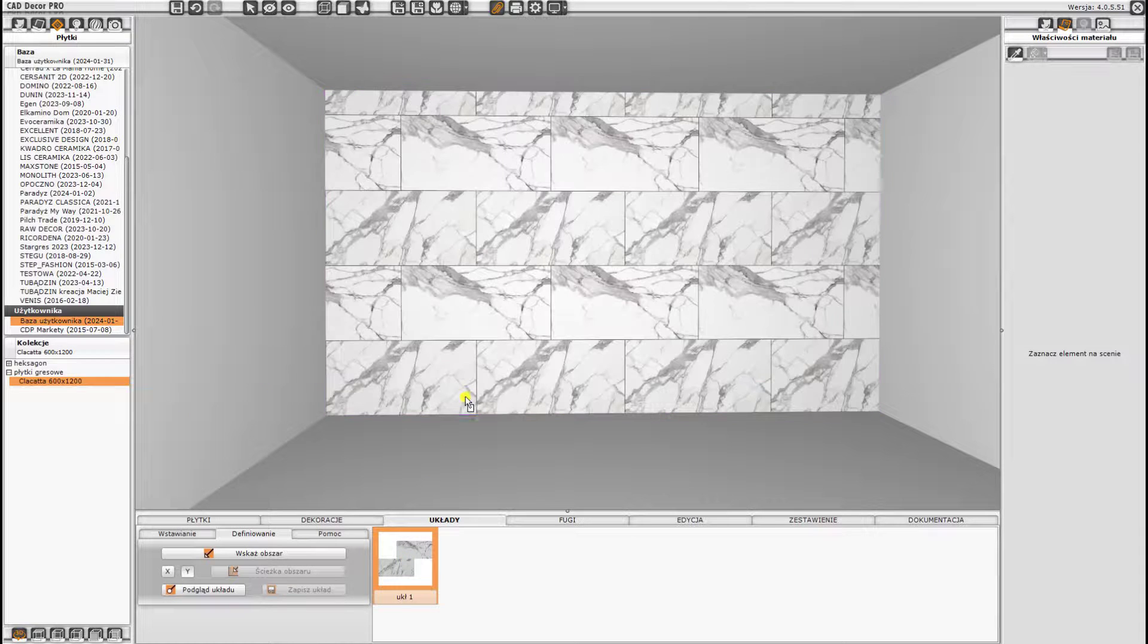
click(439, 476)
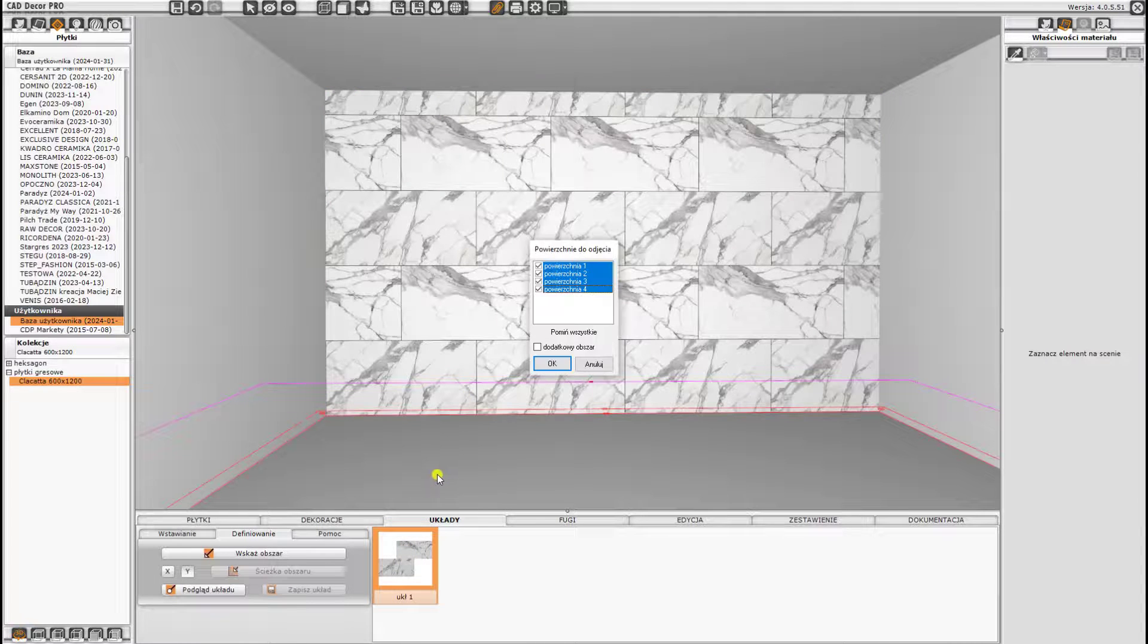
click(552, 363)
scroll(630, 361, up, 5)
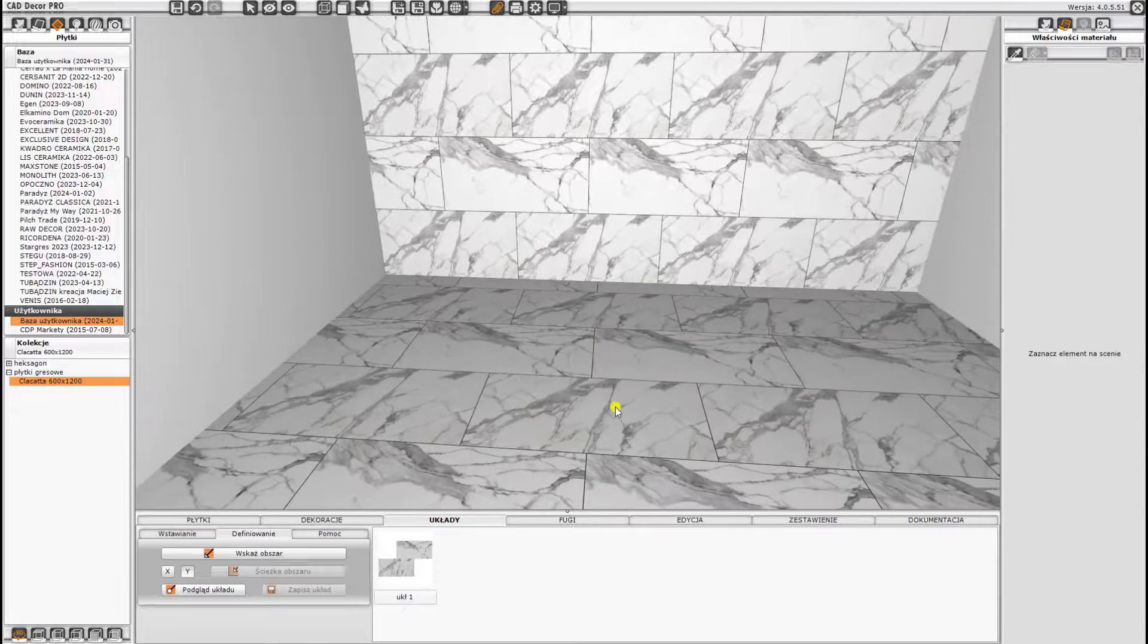
middle_drag(569, 265, 592, 189)
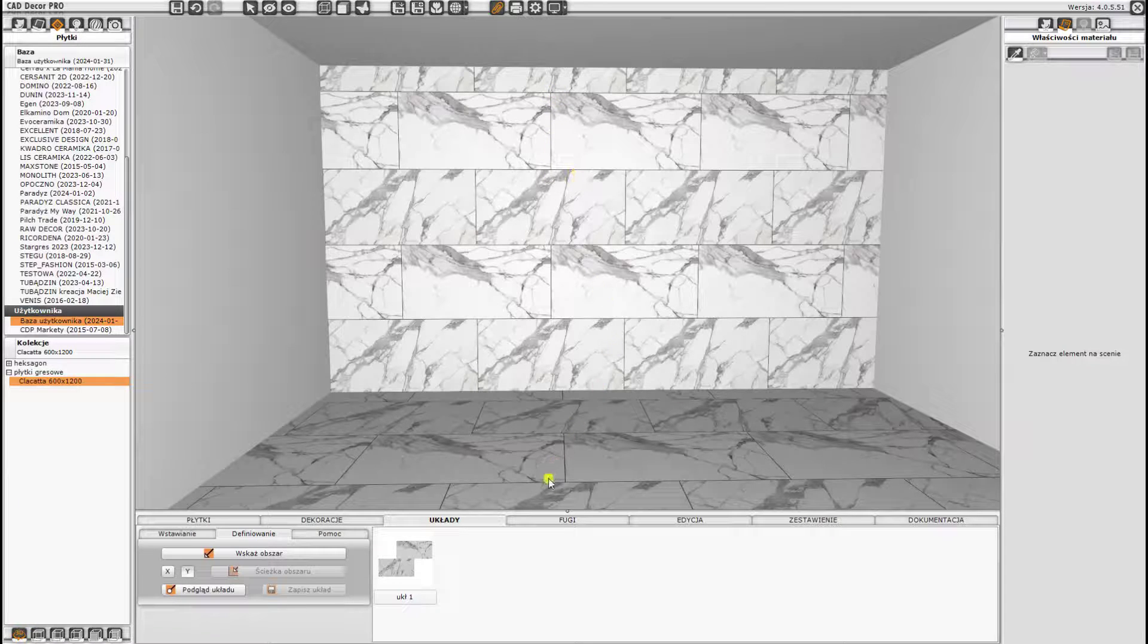
Apply 103 Księżycowy Biały 1 grout to the back wall and randomize its tiles twice.
click(556, 520)
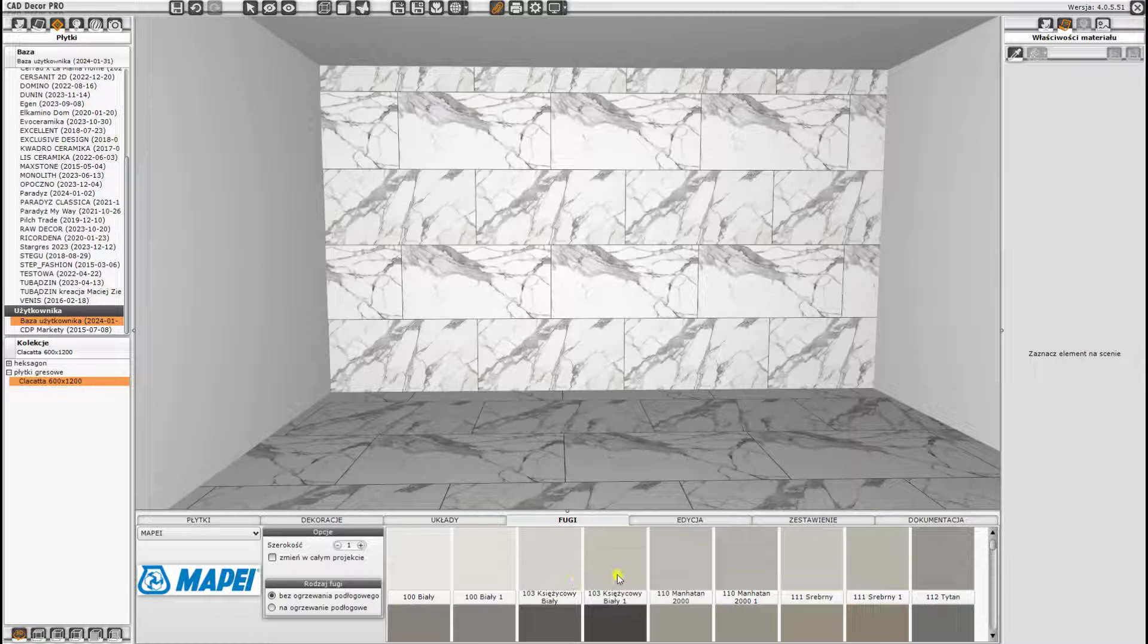
drag(617, 574, 598, 368)
click(628, 286)
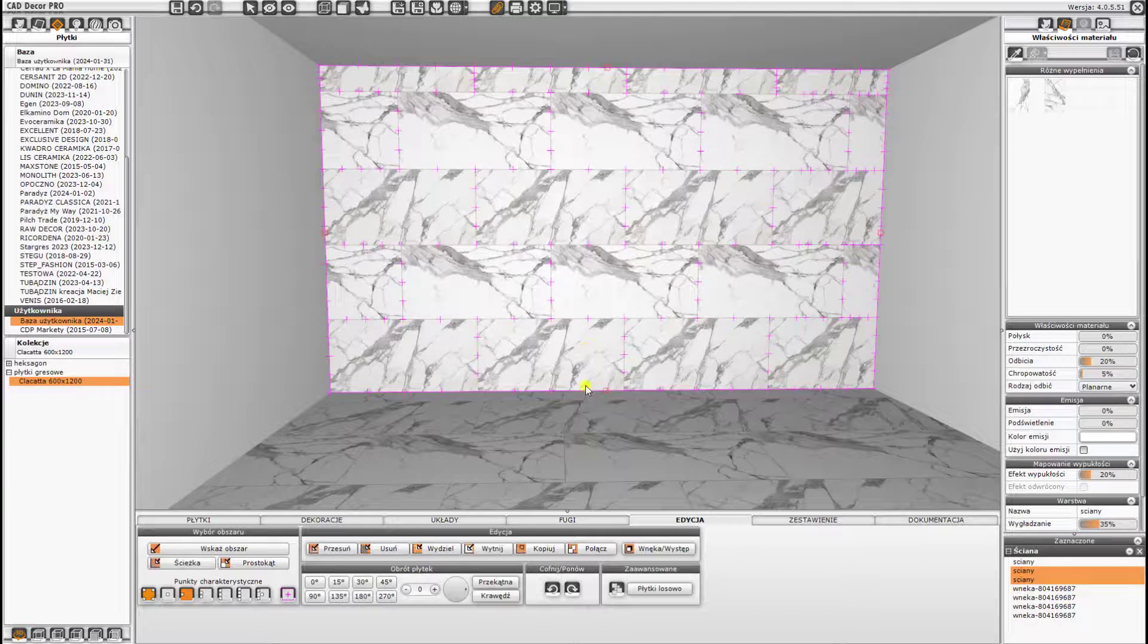
click(652, 586)
click(654, 590)
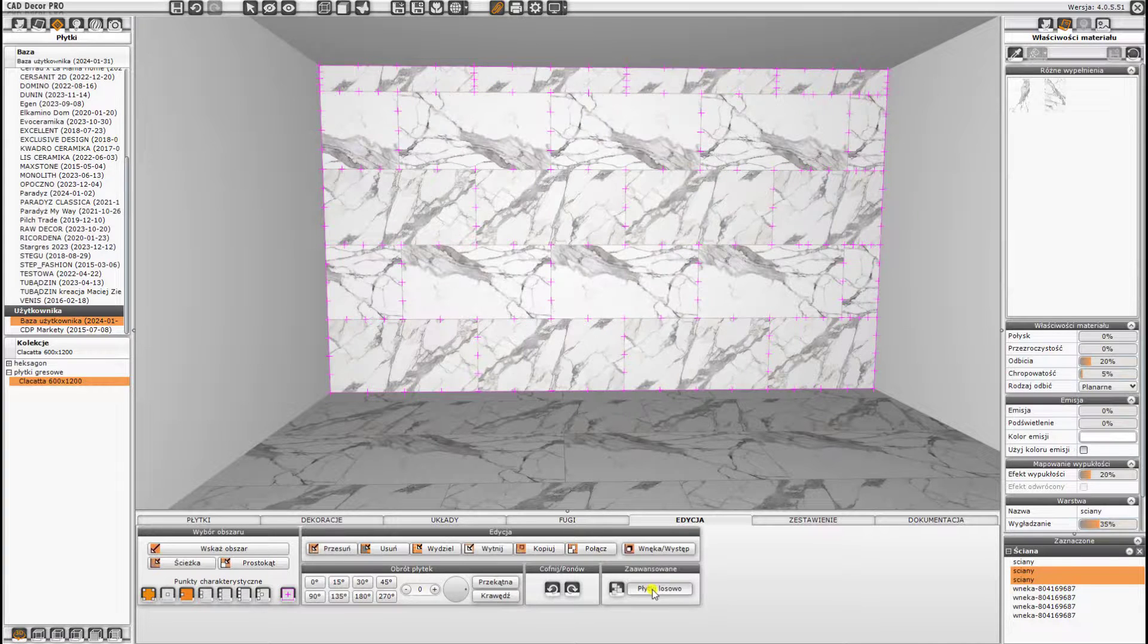